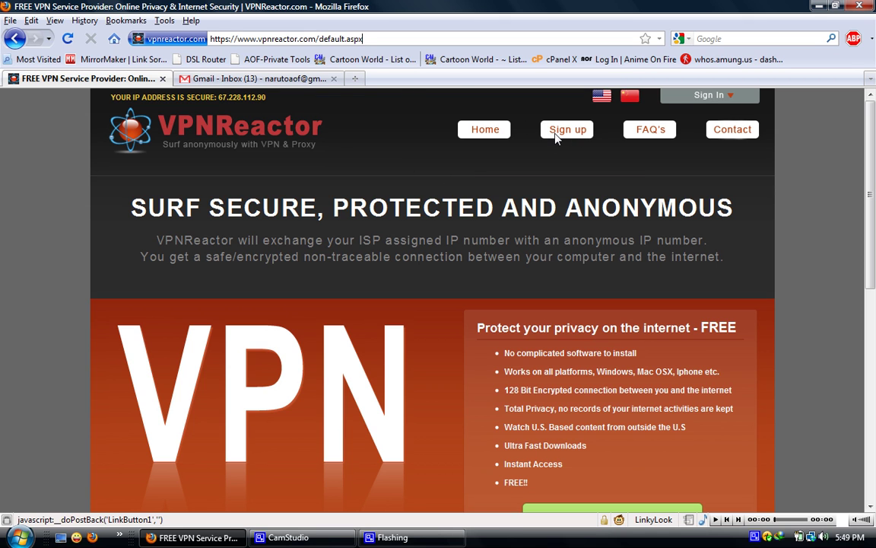
# - Go to vpnreactor.com and start signing up for the free Basic plan
pyautogui.click(275, 43)
pyautogui.write('vpnre')
pyautogui.press('Down')
pyautogui.press('Return')
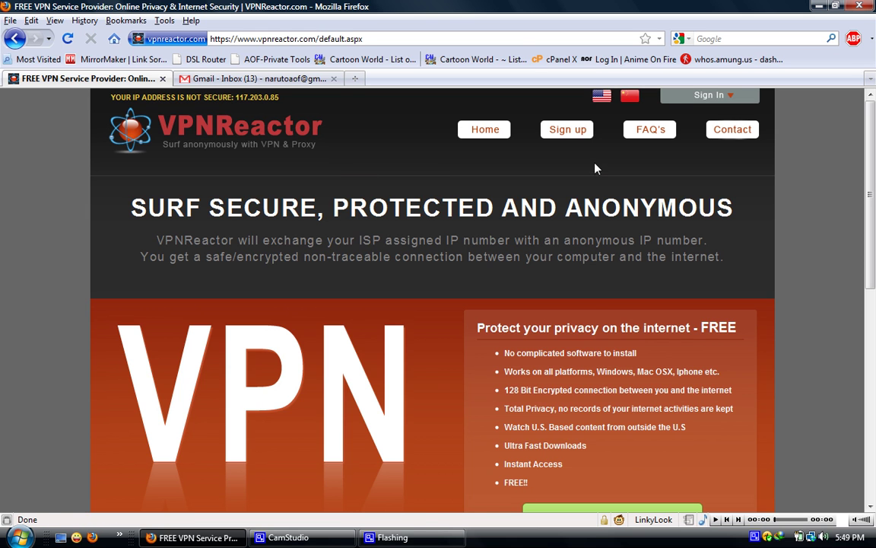
pyautogui.click(567, 130)
pyautogui.click(561, 449)
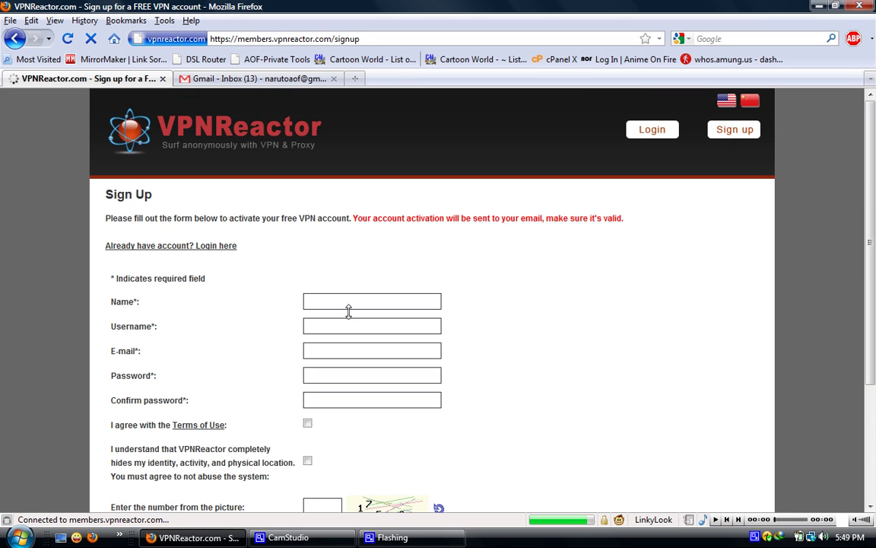
# - Enter the name, username and e-mail address on the VPNReactor sign-up form
pyautogui.scroll(-2, 874, 200)
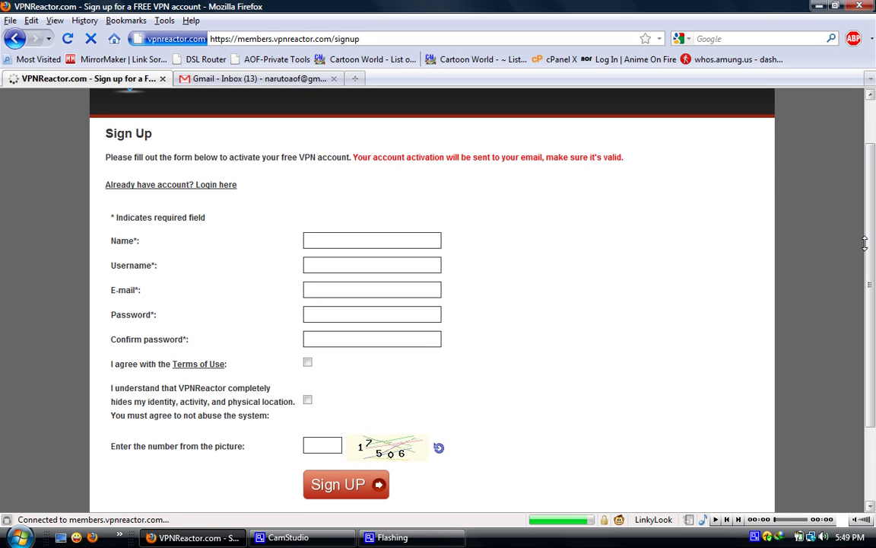
pyautogui.click(344, 240)
pyautogui.write('LynxWolfSucks')
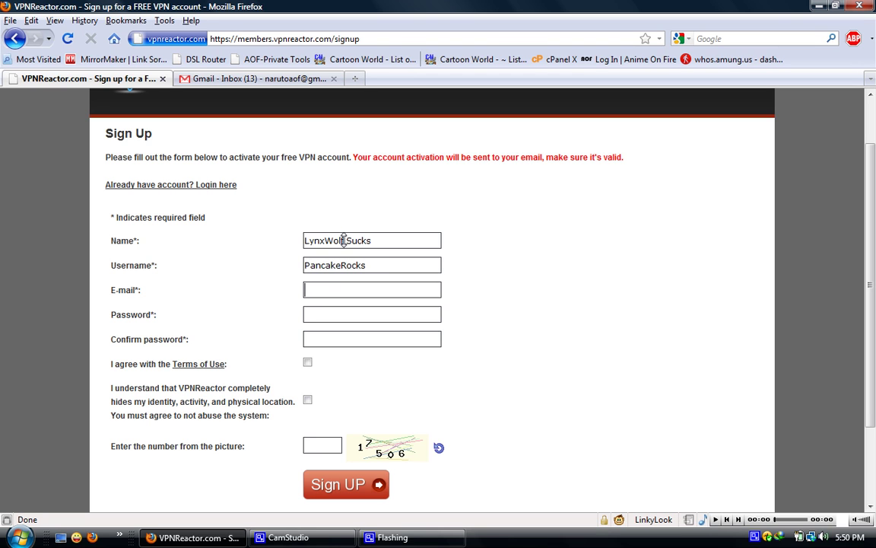
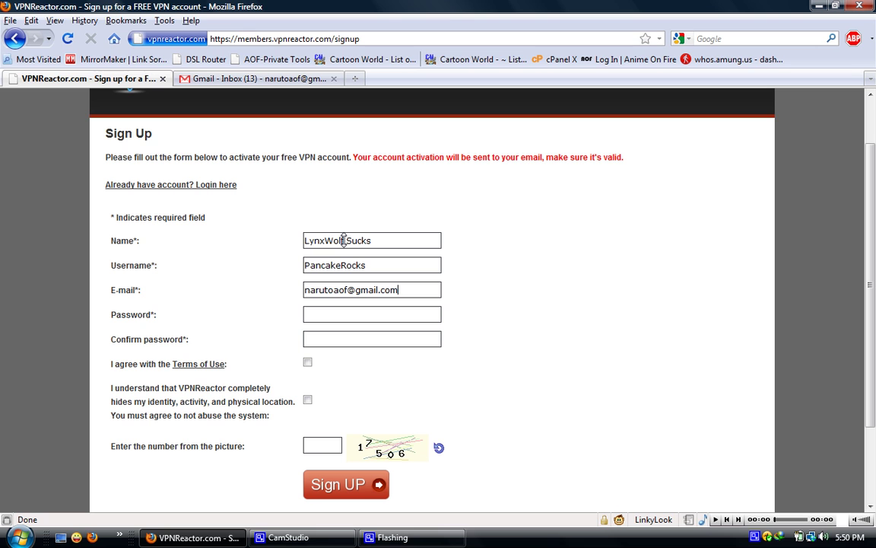
pyautogui.press('super')
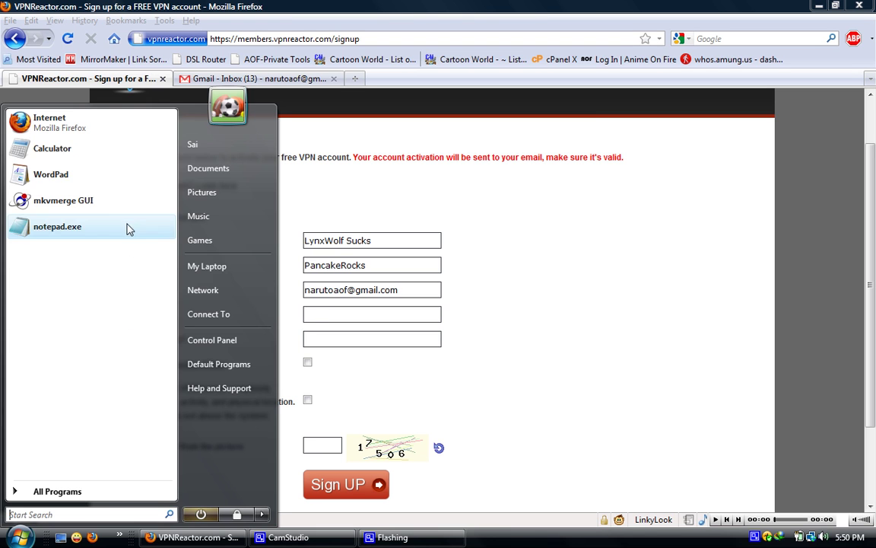
# - Copy the saved password from Notepad into the sign-up form's password field
pyautogui.click(127, 227)
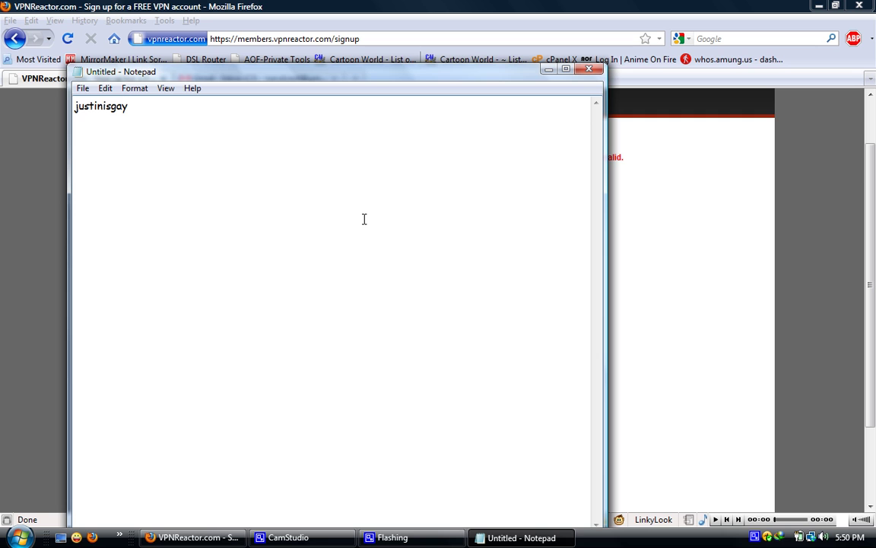
pyautogui.moveTo(126, 105); pyautogui.dragTo(44, 105)
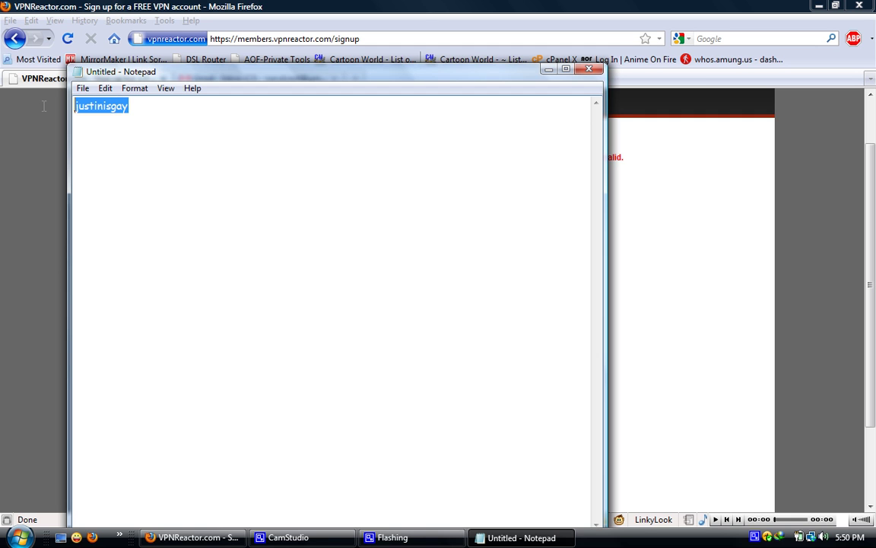
pyautogui.click(36, 270)
pyautogui.click(334, 318)
pyautogui.hotkey('ctrl', 'v')
pyautogui.hotkey('ctrl', 'v')
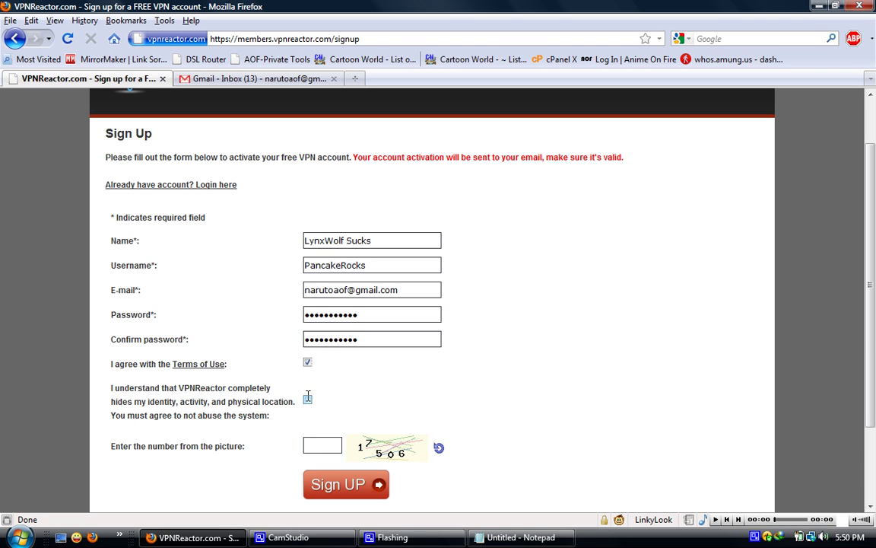
# - Enter the captcha number, submit the sign-up, and go to the Gmail inbox
pyautogui.click(323, 443)
pyautogui.write('17506')
pyautogui.click(355, 479)
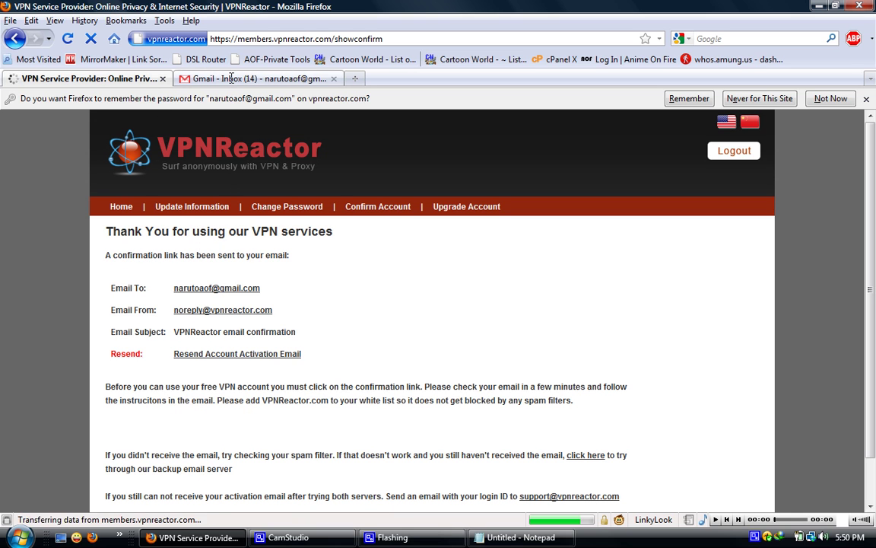
pyautogui.click(232, 76)
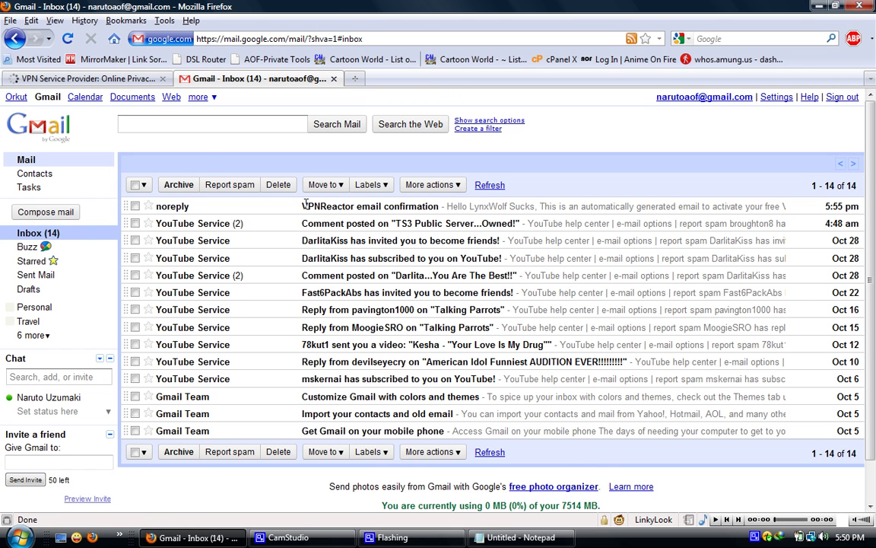
# - Follow the confirmation e-mail's link and scroll to the vpn.vpnreactor.com PPTP login details
pyautogui.click(341, 205)
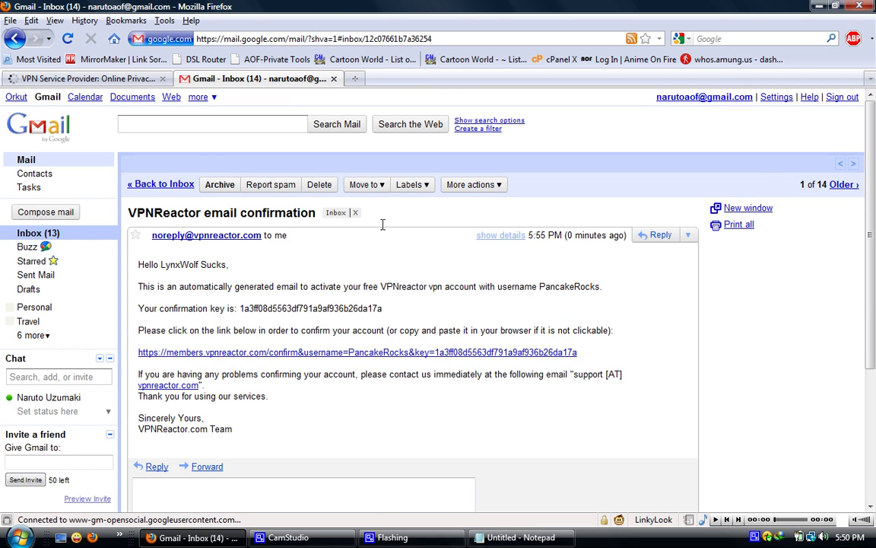
pyautogui.click(241, 352)
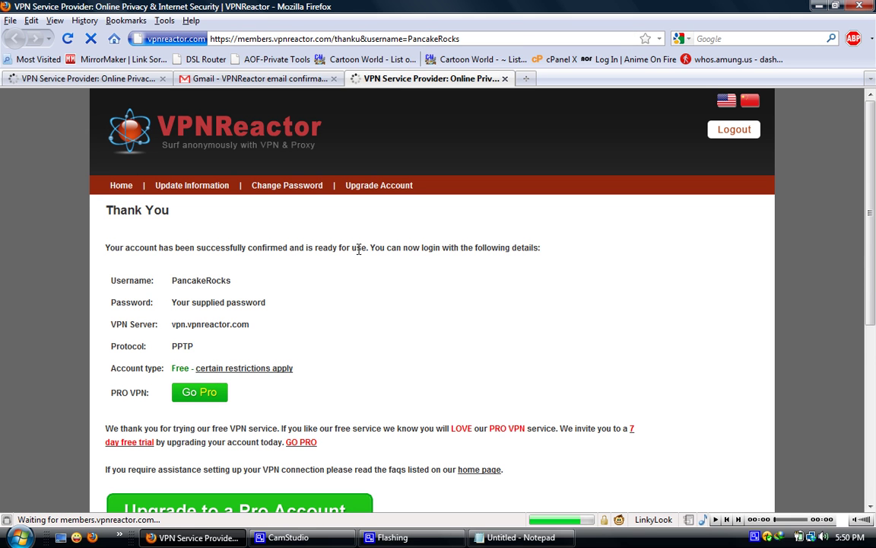
pyautogui.scroll(-1, 359, 250)
pyautogui.moveTo(109, 228); pyautogui.dragTo(239, 271)
pyautogui.click(241, 270)
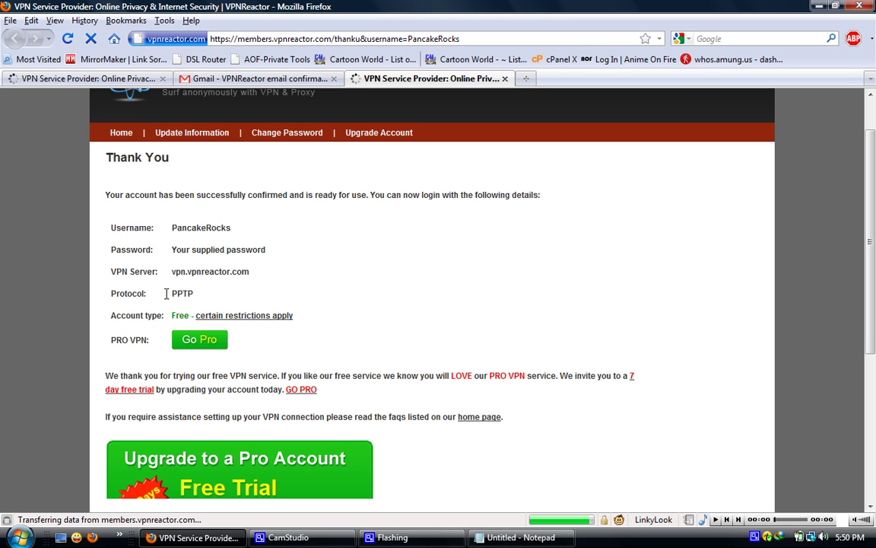
# - Open the Network and Sharing Center from the network tray icon
pyautogui.click(811, 538)
pyautogui.rightClick(812, 538)
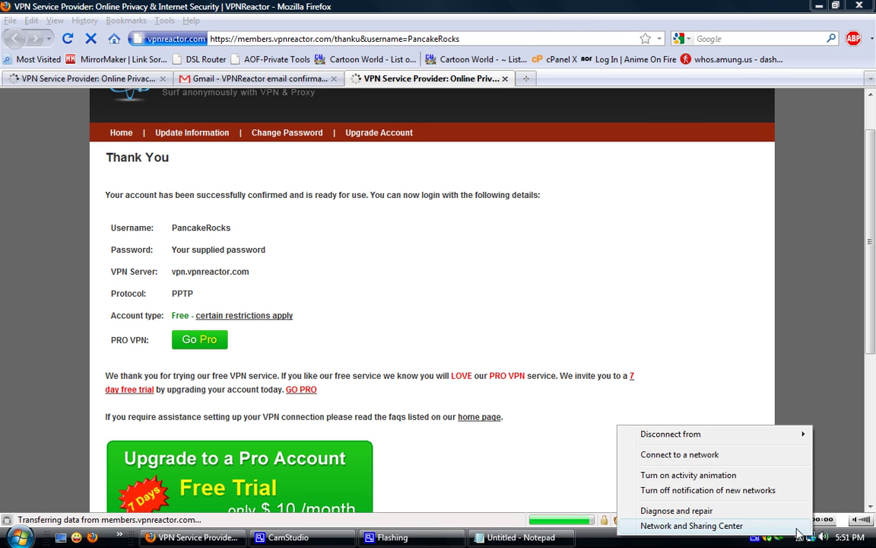
pyautogui.click(685, 524)
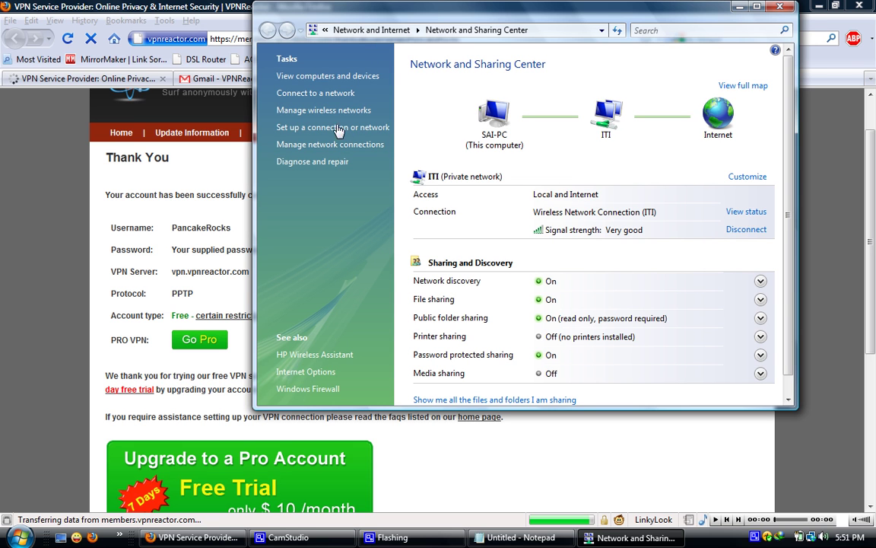
# - Start a new VPN workplace connection and select the server address on the web page
pyautogui.click(333, 134)
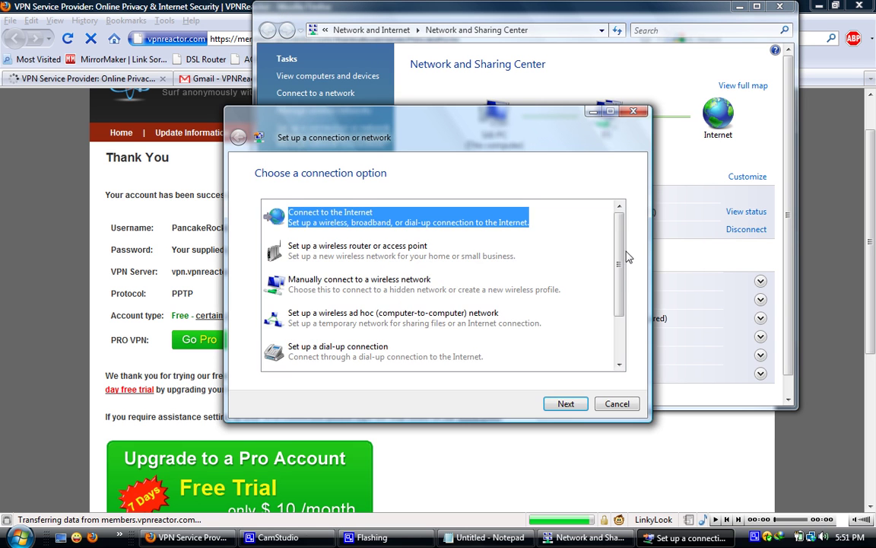
pyautogui.scroll(-3, 555, 304)
pyautogui.click(422, 325)
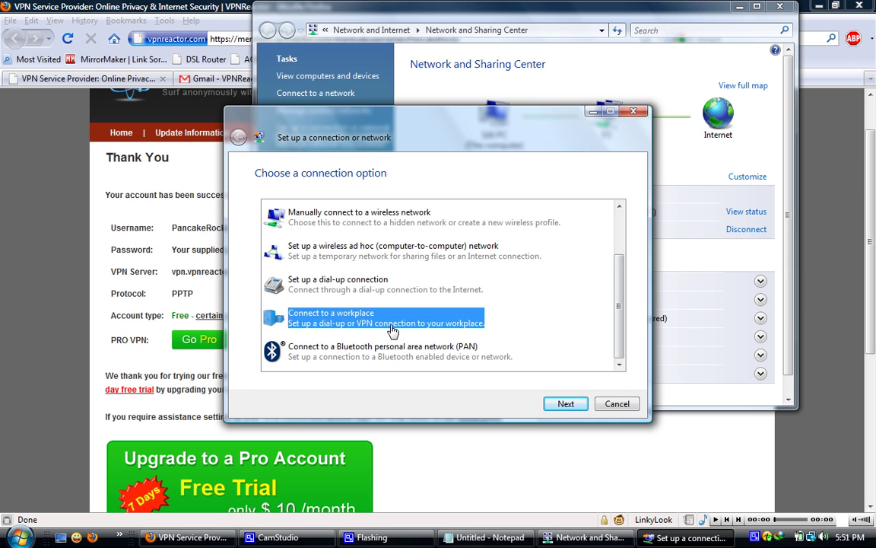
pyautogui.click(565, 404)
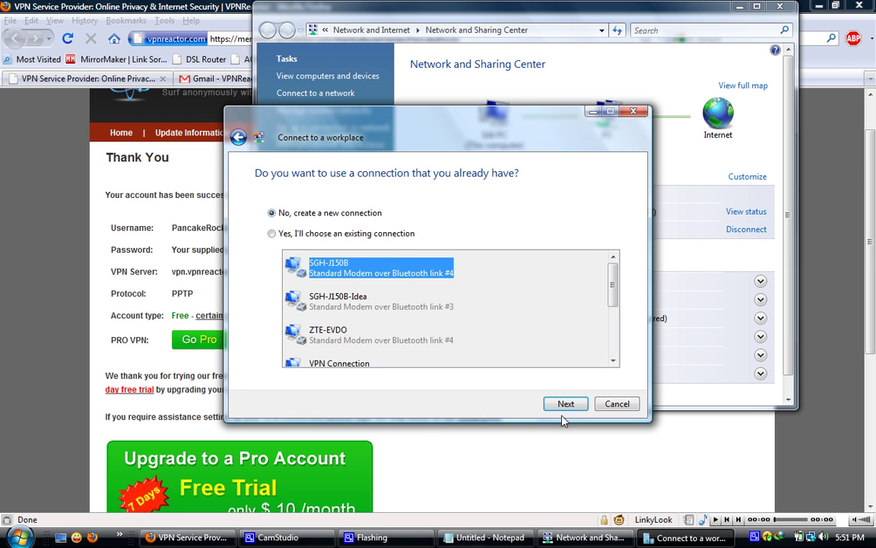
pyautogui.click(561, 408)
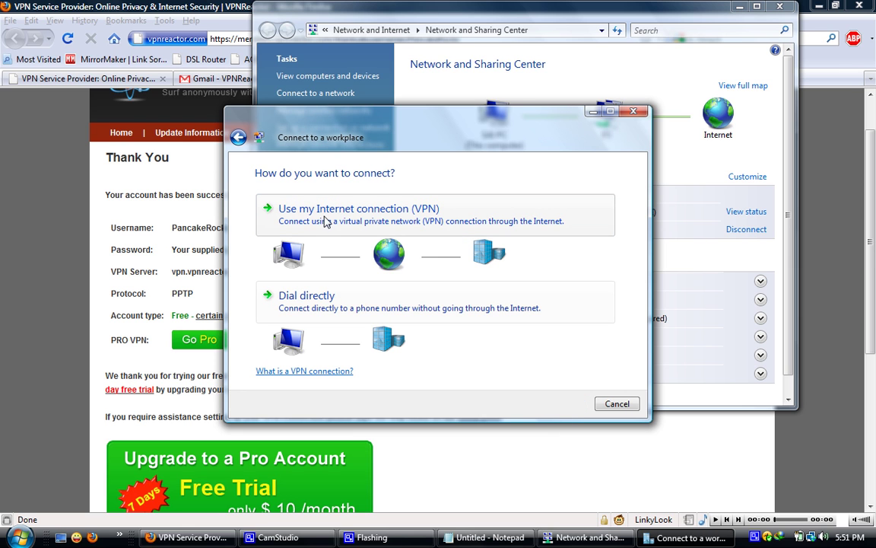
pyautogui.click(280, 209)
pyautogui.moveTo(172, 272); pyautogui.dragTo(266, 278)
pyautogui.hotkey('ctrl', 'c')
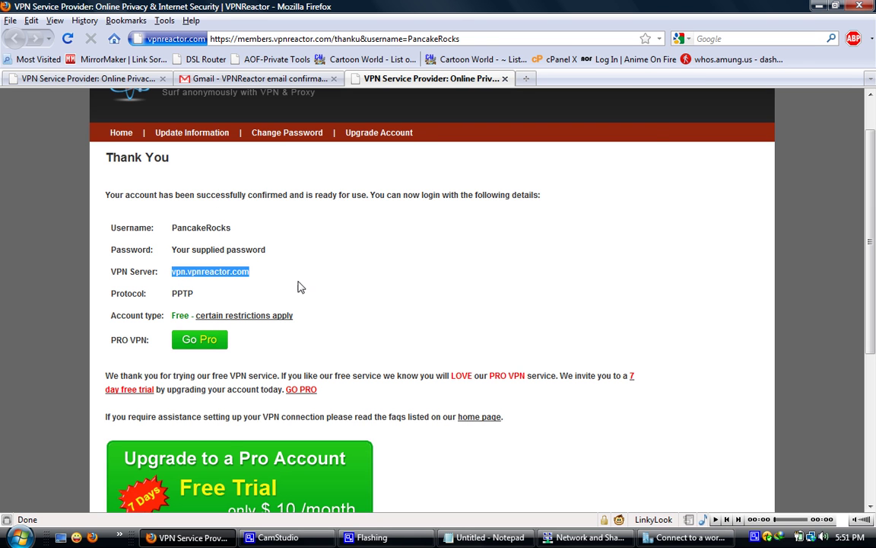
# - Set address vpn.vpnreactor.com, name 'US VPN 1', allow other users, and don't connect now
pyautogui.click(689, 537)
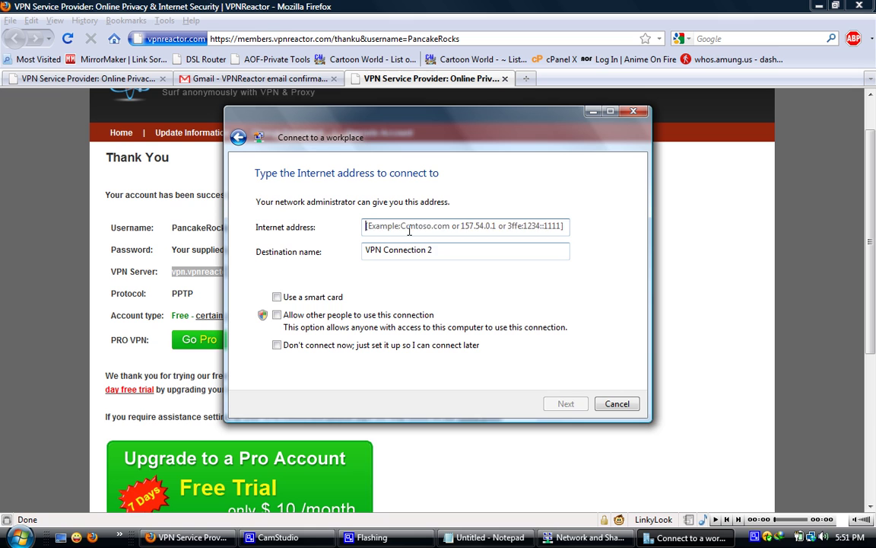
pyautogui.hotkey('ctrl', 'v')
pyautogui.moveTo(460, 251); pyautogui.dragTo(255, 254)
pyautogui.write('U')
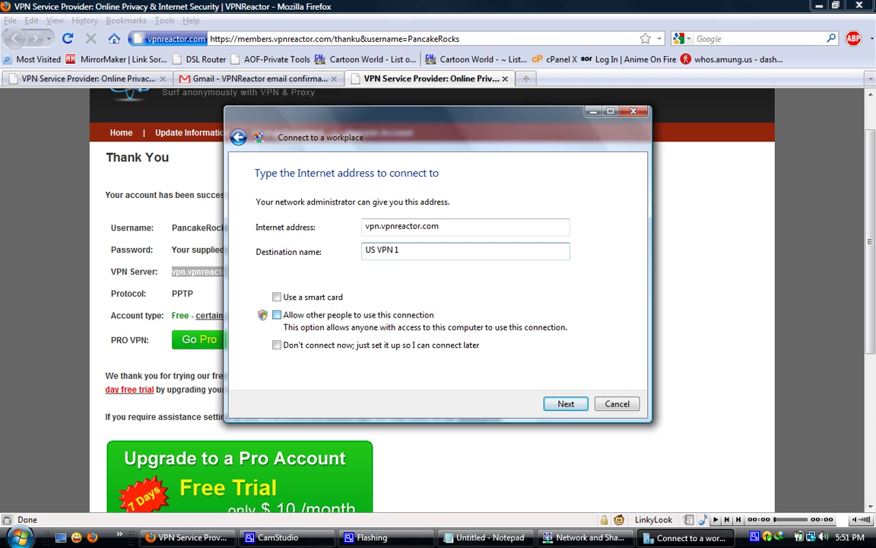
pyautogui.click(277, 314)
pyautogui.click(560, 409)
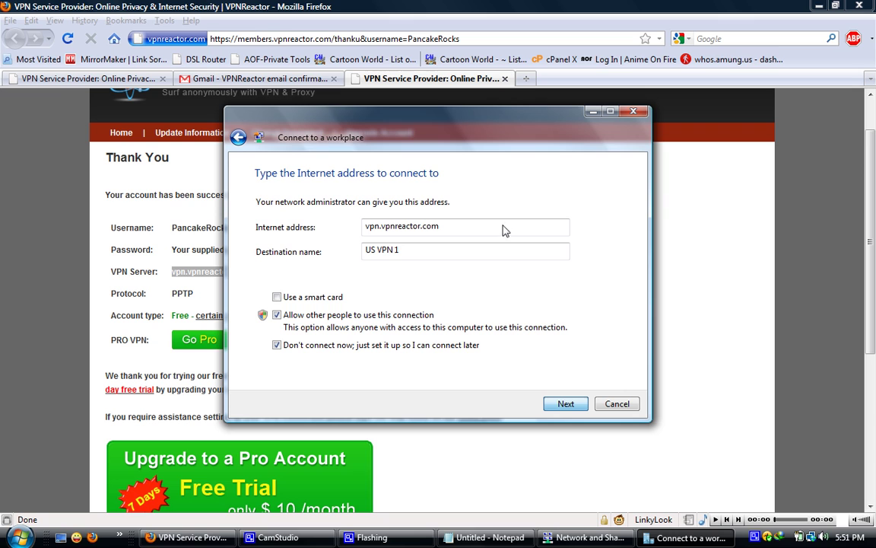
pyautogui.click(564, 403)
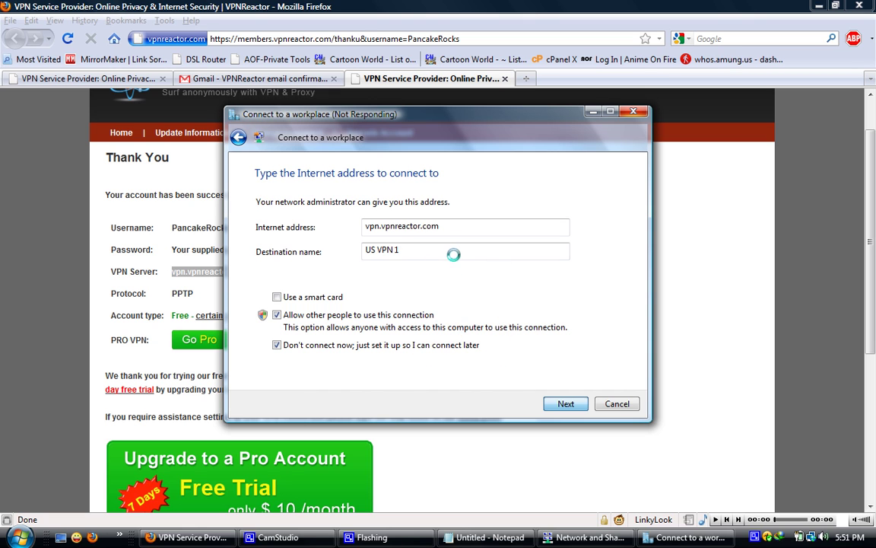
# - Copy the VPN username from the thank-you page for the wizard
pyautogui.moveTo(172, 235); pyautogui.dragTo(255, 233)
pyautogui.hotkey('ctrl', 'c')
pyautogui.click(684, 537)
# - Enter the VPN username and password, remember the password, and create the connection
pyautogui.hotkey('ctrl', 'v')
pyautogui.click(470, 536)
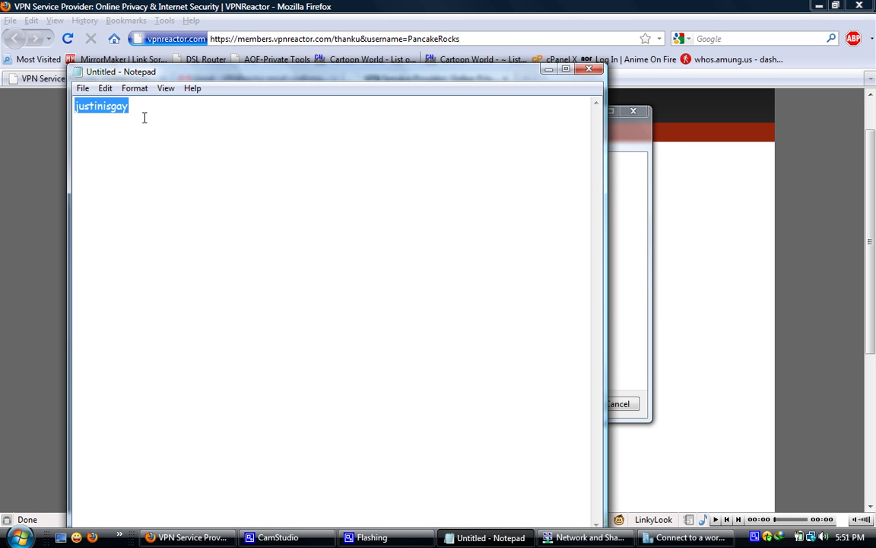
pyautogui.hotkey('ctrl', 'c')
pyautogui.click(616, 250)
pyautogui.click(405, 230)
pyautogui.hotkey('ctrl', 'v')
pyautogui.click(368, 250)
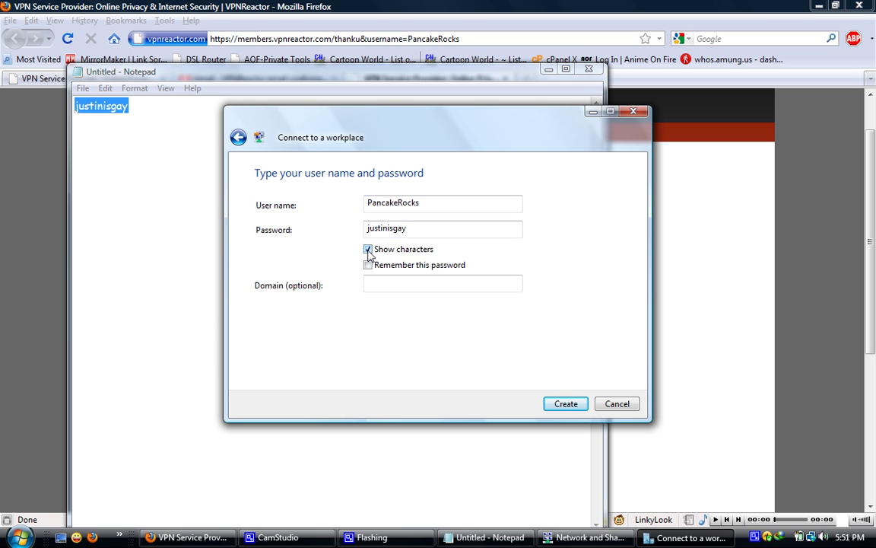
pyautogui.click(368, 251)
pyautogui.click(449, 269)
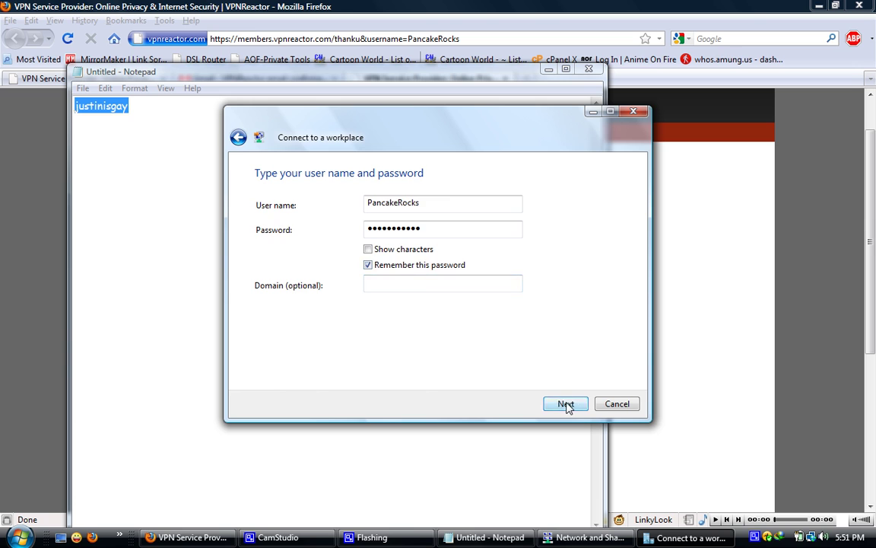
pyautogui.click(567, 404)
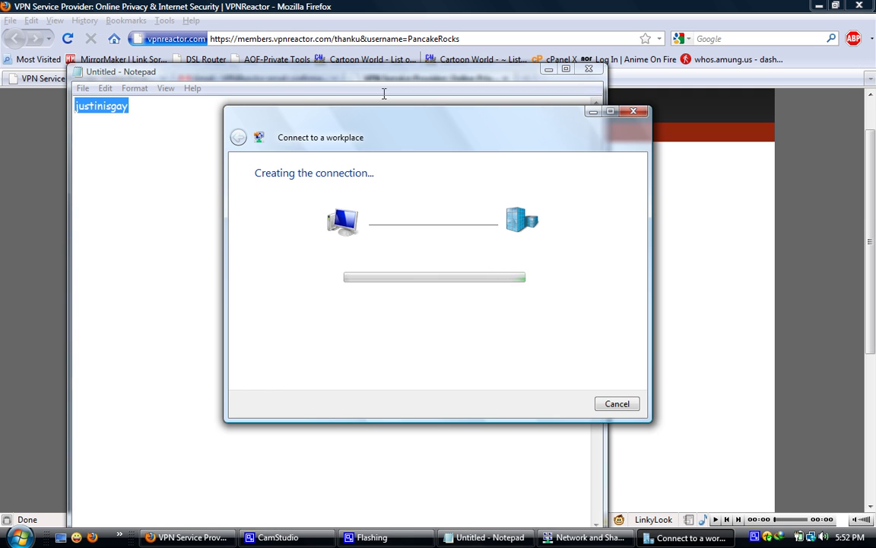
# - Close Notepad without saving and close the finished connection wizard
pyautogui.click(588, 68)
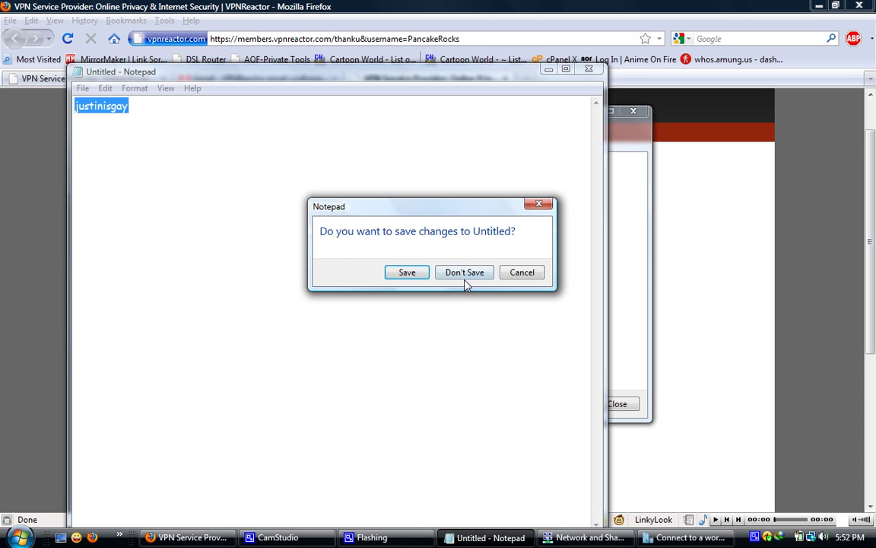
pyautogui.click(464, 272)
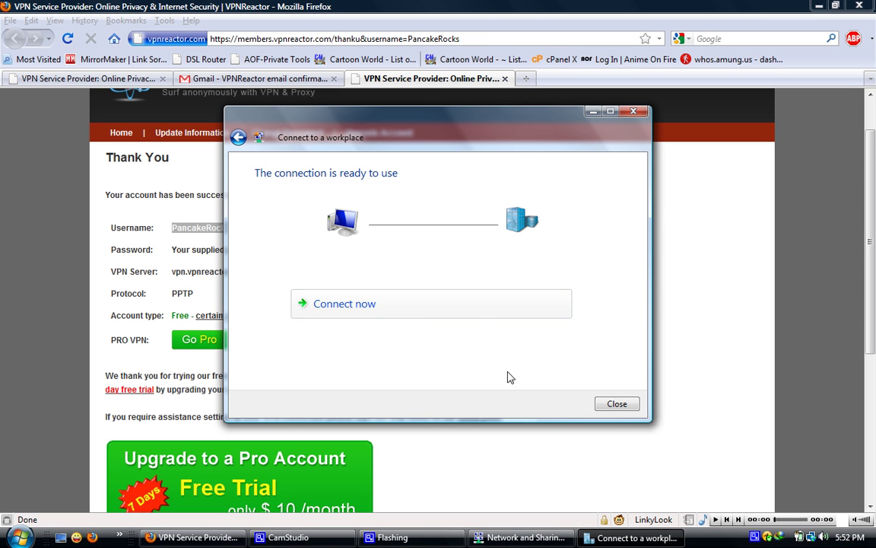
pyautogui.click(616, 406)
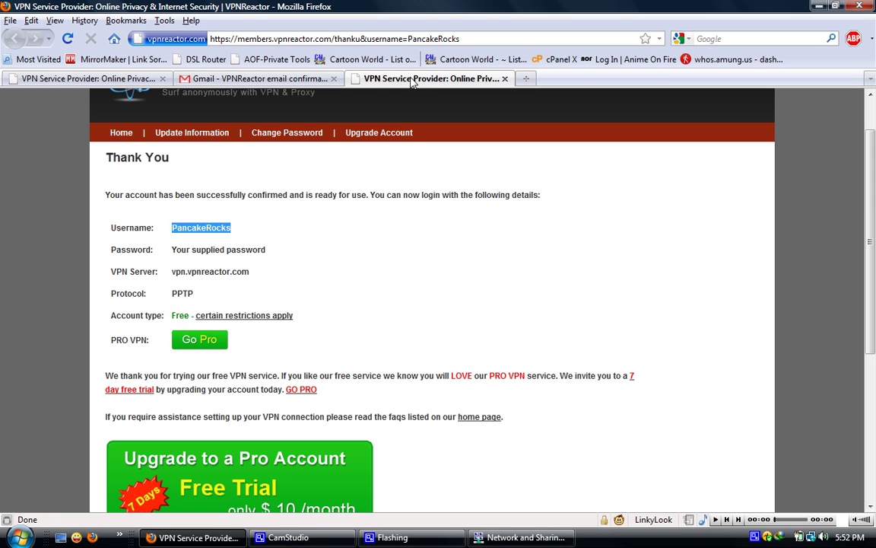
# - Load whatismyipaddress.com from the Firefox address bar to check the current IP
pyautogui.click(384, 39)
pyautogui.write('whatismy')
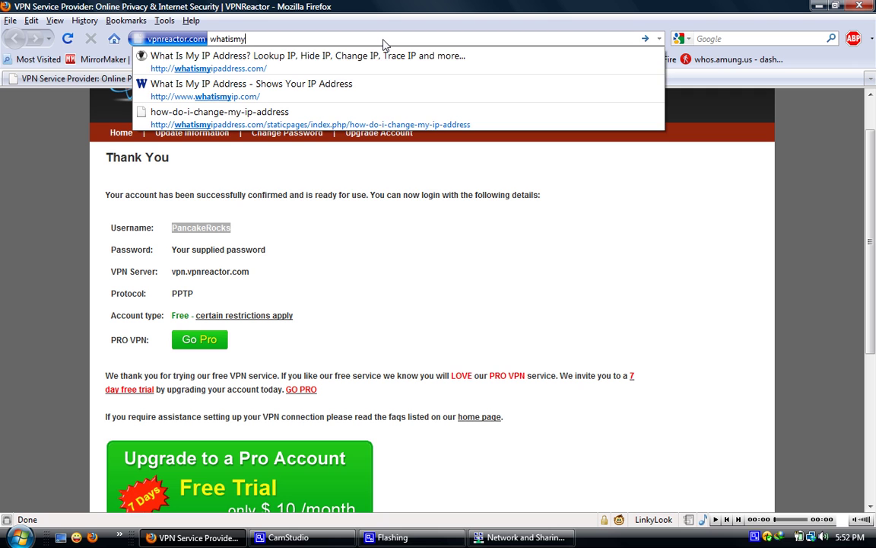
pyautogui.write('ip')
pyautogui.press('Down')
pyautogui.hotkey('alt', 'Return')
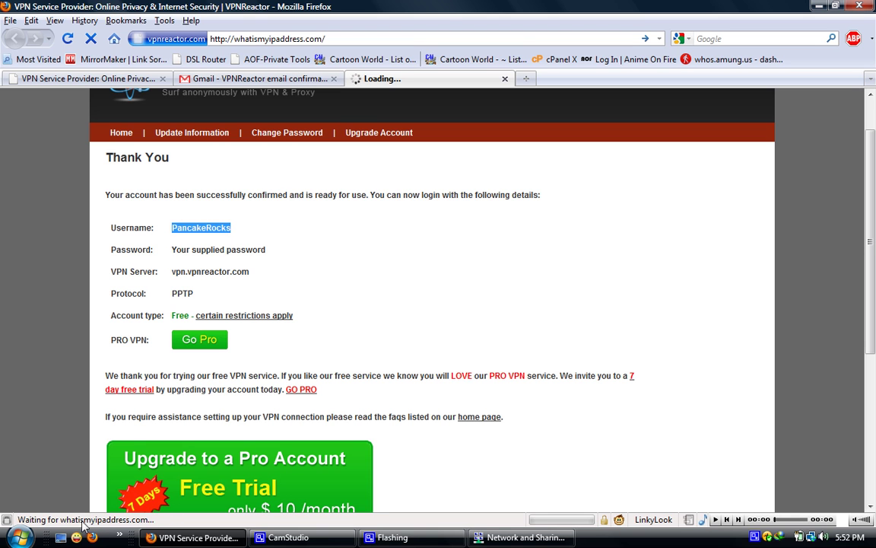
# - Launch TeamSpeak 3, connect to the 7thsfg.net bookmark, and view your own client details
pyautogui.click(61, 537)
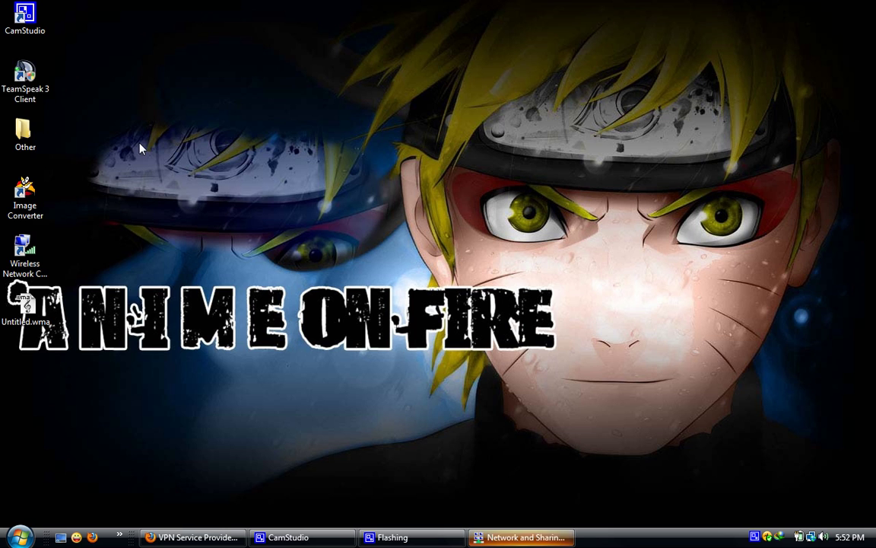
pyautogui.doubleClick(25, 76)
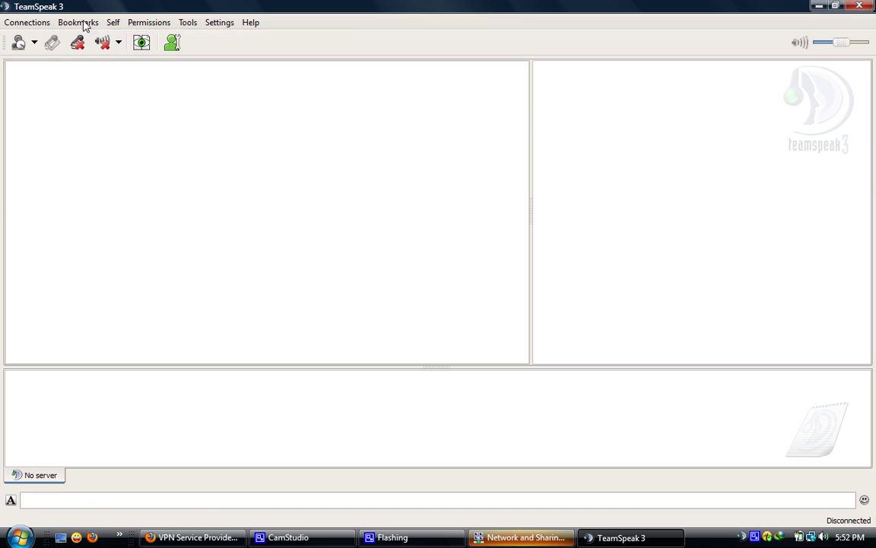
pyautogui.click(80, 22)
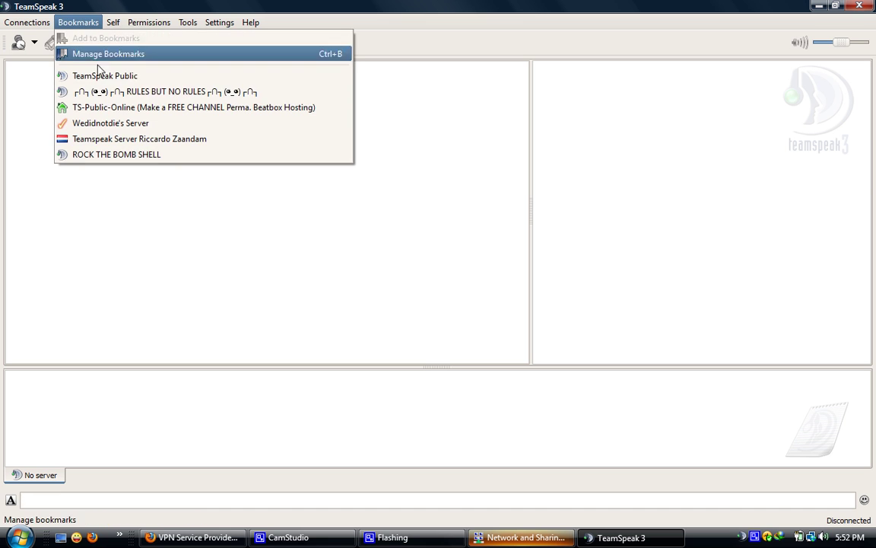
pyautogui.click(108, 92)
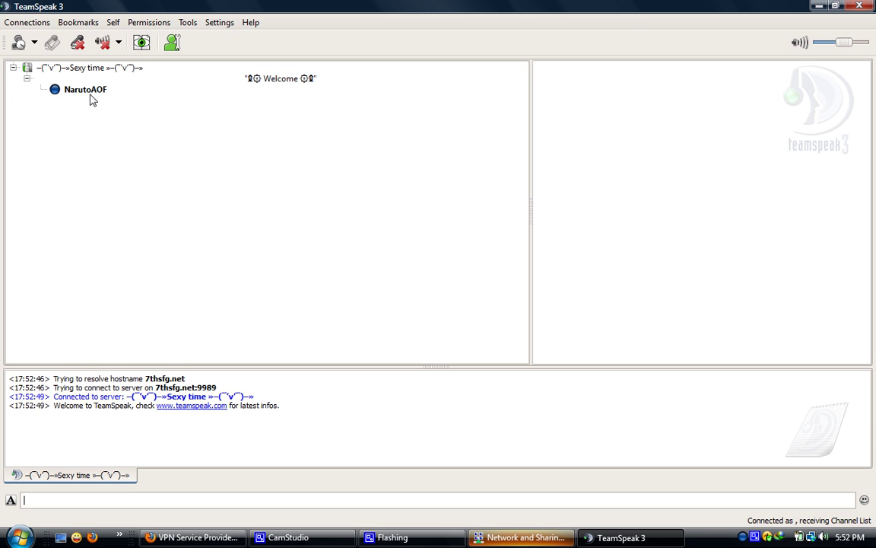
pyautogui.hotkey('alt', 'Tab')
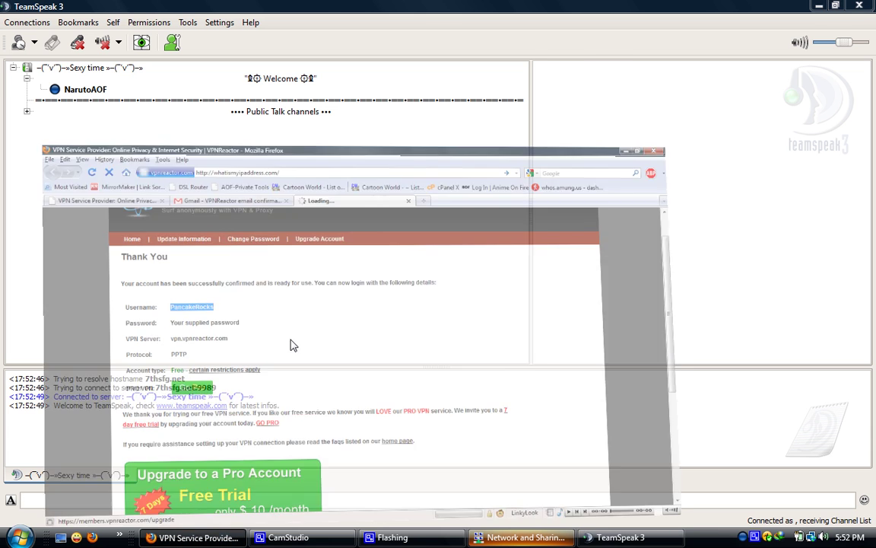
pyautogui.hotkey('alt', 'Tab')
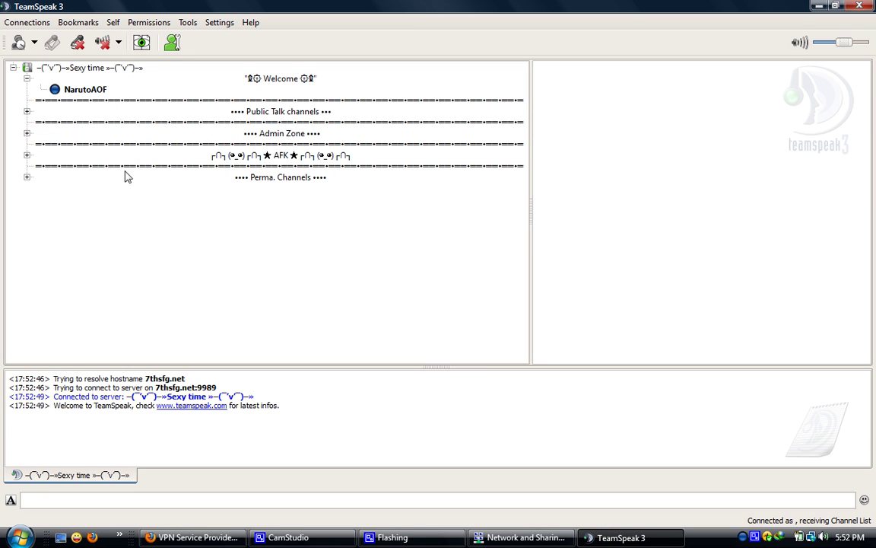
pyautogui.click(81, 92)
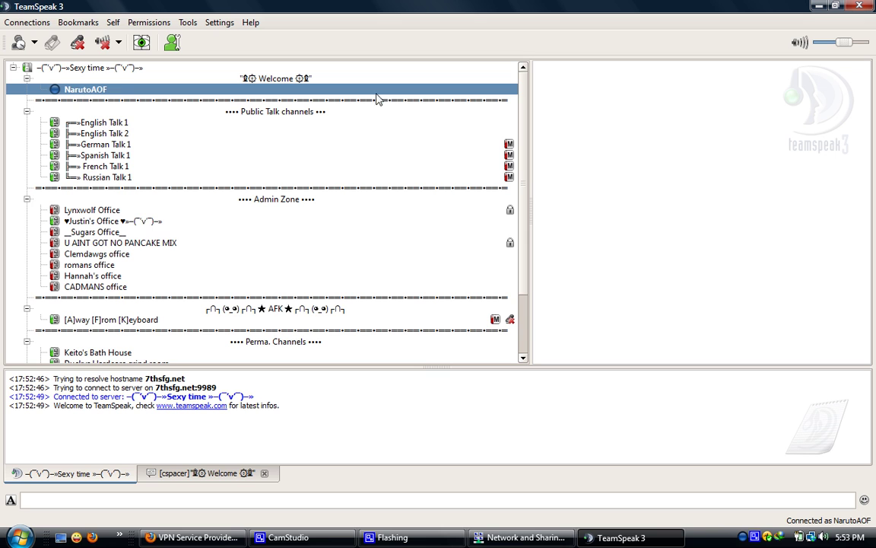
pyautogui.click(94, 111)
pyautogui.click(105, 91)
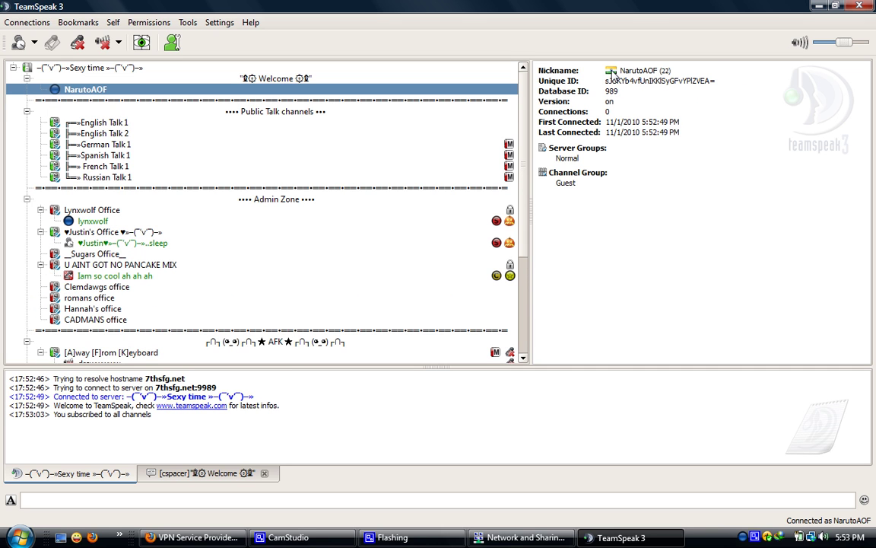
# - Connect to the TeamSpeak Public bookmark in a new tab, which returns a permanent-ban refusal
pyautogui.click(78, 22)
pyautogui.moveTo(99, 76)
pyautogui.click(137, 101)
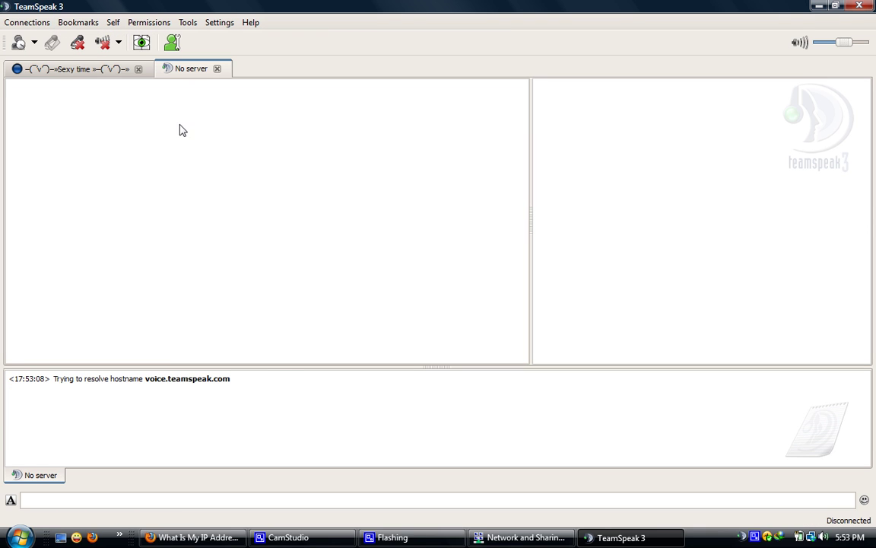
pyautogui.moveTo(423, 404); pyautogui.dragTo(8, 405)
pyautogui.click(508, 409)
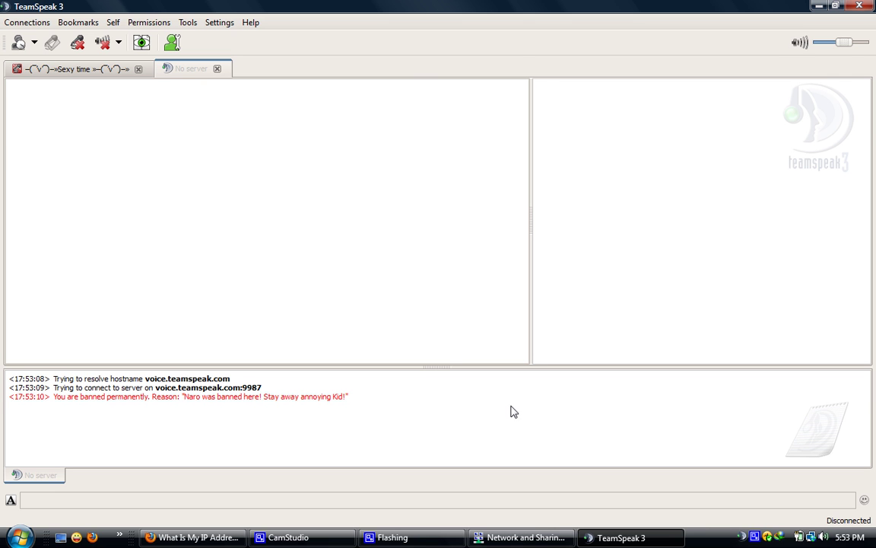
pyautogui.click(480, 537)
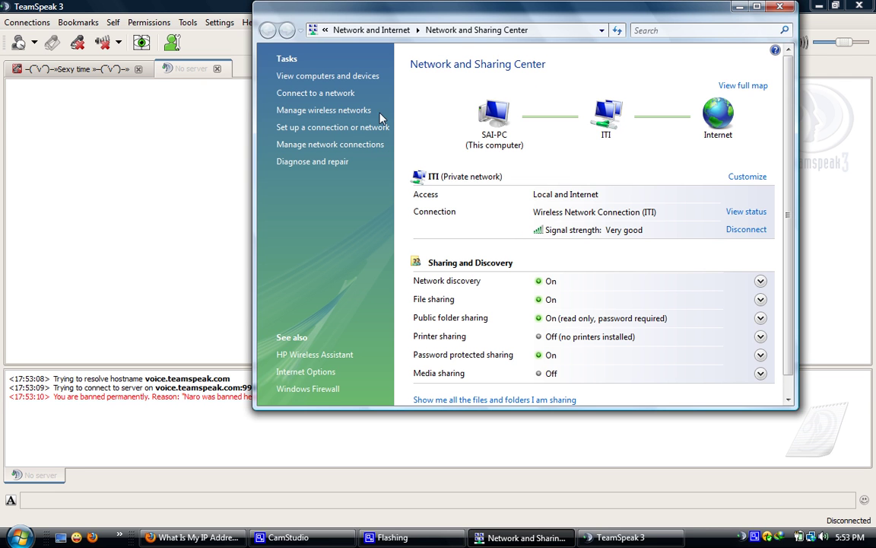
# - Connect US VPN 1 from Network Connections using its saved credentials
pyautogui.click(347, 146)
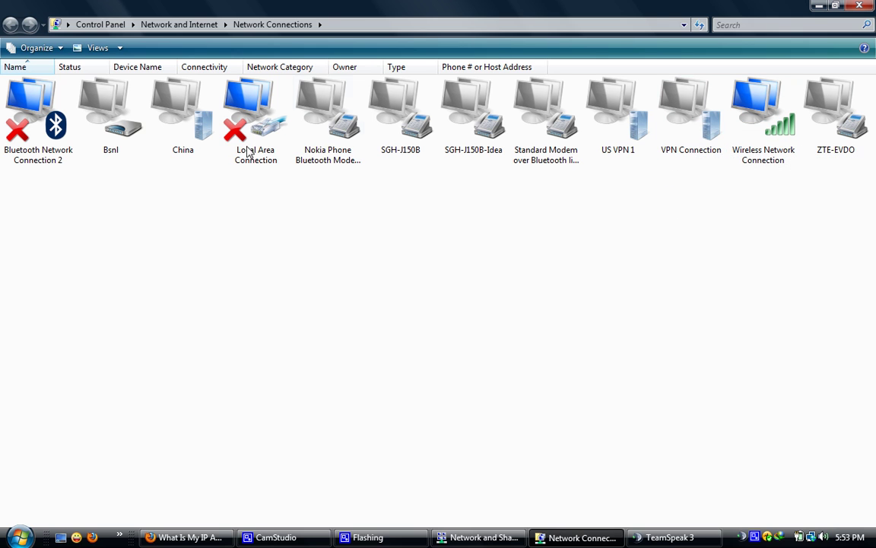
pyautogui.rightClick(472, 206)
pyautogui.click(508, 275)
pyautogui.click(622, 134)
pyautogui.rightClick(623, 134)
pyautogui.click(643, 138)
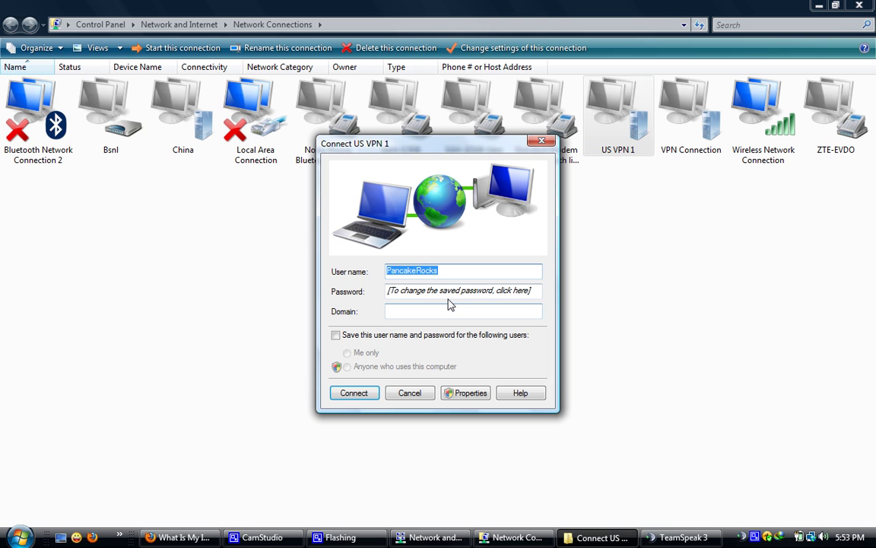
pyautogui.click(361, 402)
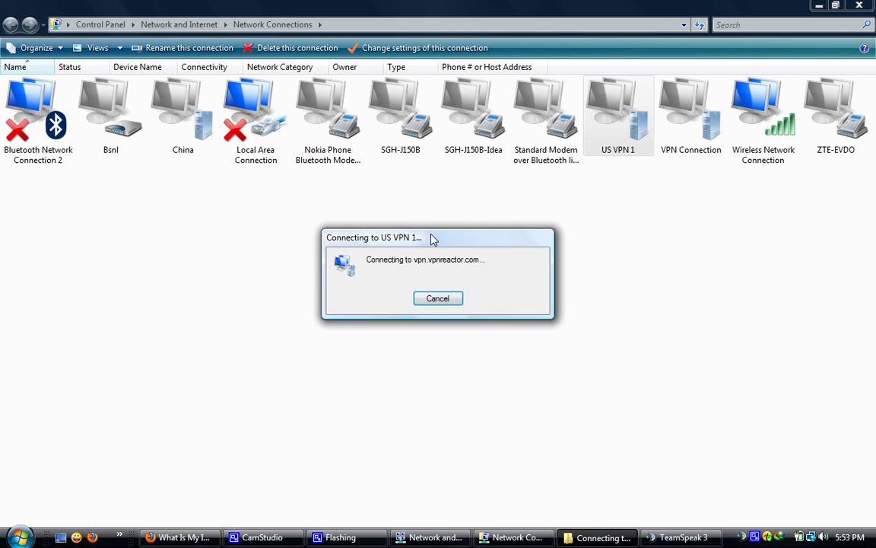
pyautogui.moveTo(433, 239); pyautogui.dragTo(403, 187)
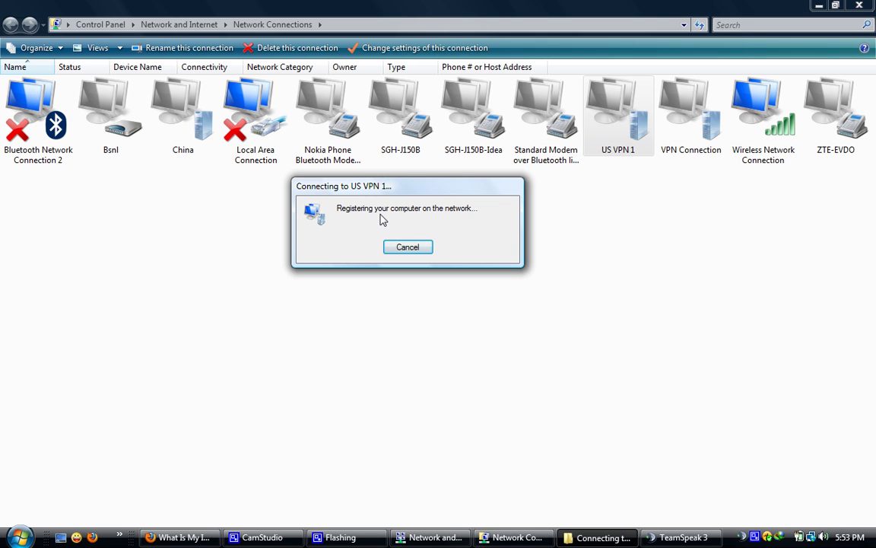
pyautogui.click(670, 537)
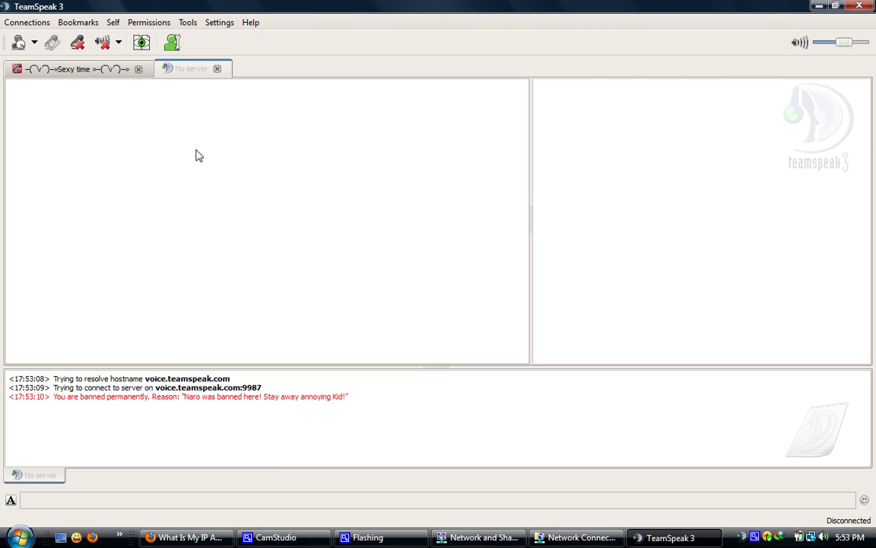
# - On the 7thsfg.net tab, check NarutoAOF's client info in English Talk 2 for the United States flag
pyautogui.click(76, 68)
pyautogui.click(118, 151)
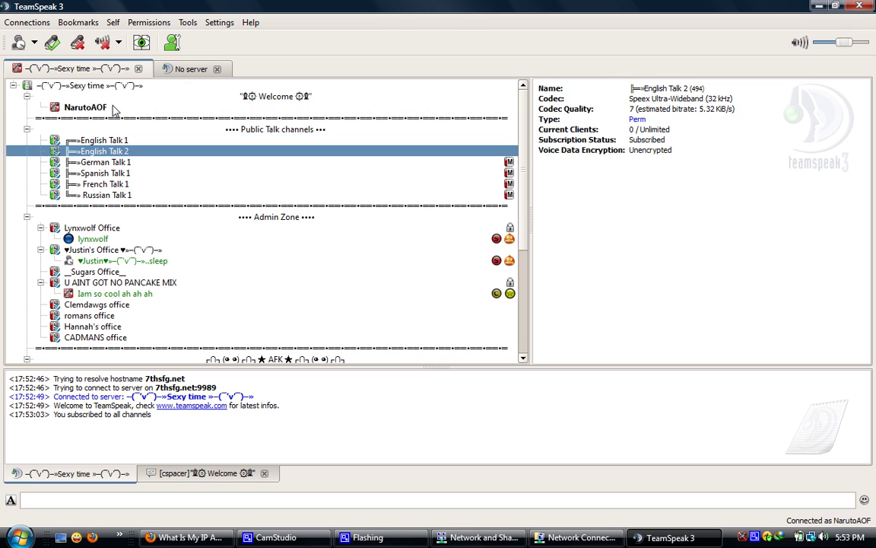
pyautogui.click(111, 108)
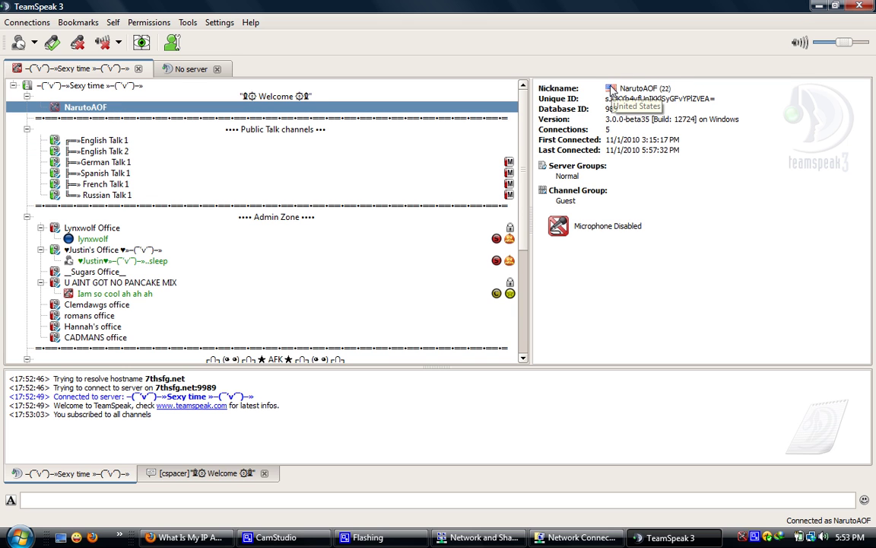
# - Connect the No server tab to the TeamSpeak Public bookmark, then reload the IP page in Firefox
pyautogui.click(173, 69)
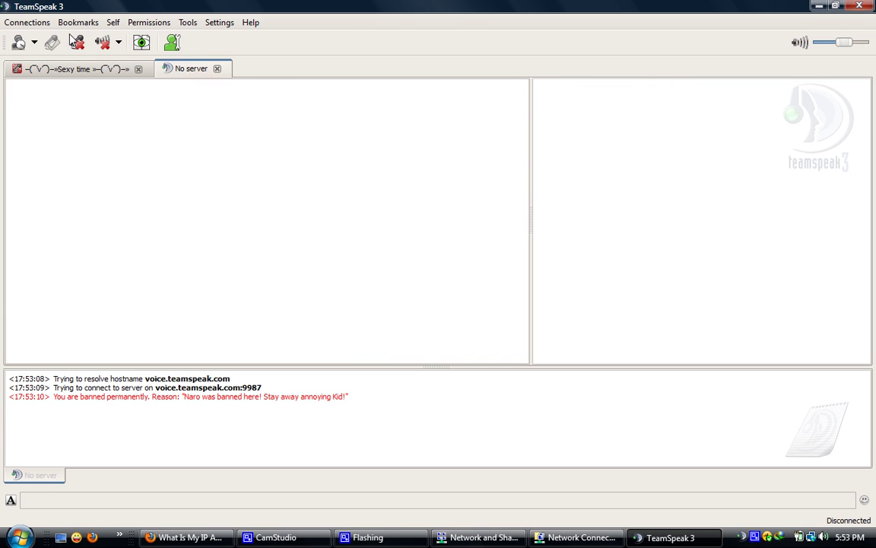
pyautogui.click(60, 23)
pyautogui.click(94, 76)
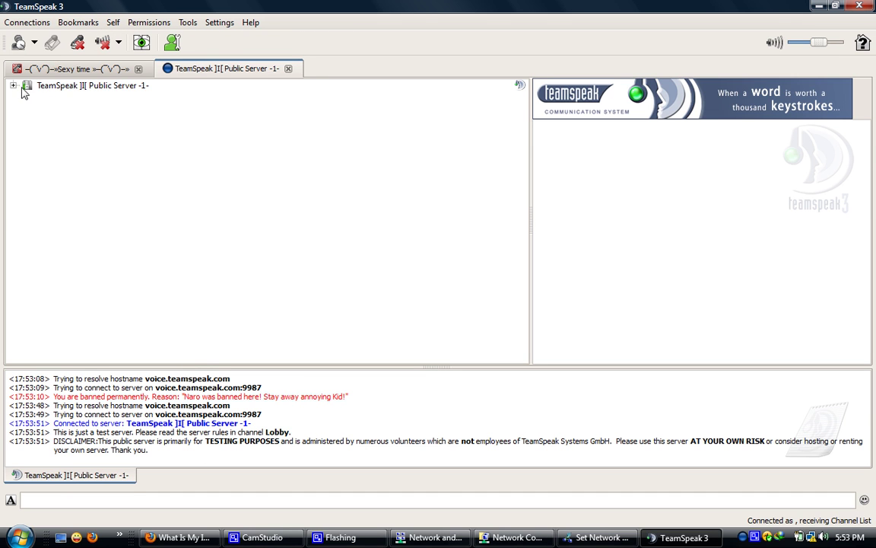
pyautogui.click(13, 86)
pyautogui.click(13, 86)
pyautogui.tripleClick(54, 428)
pyautogui.hotkey('alt', 'Tab')
pyautogui.click(68, 38)
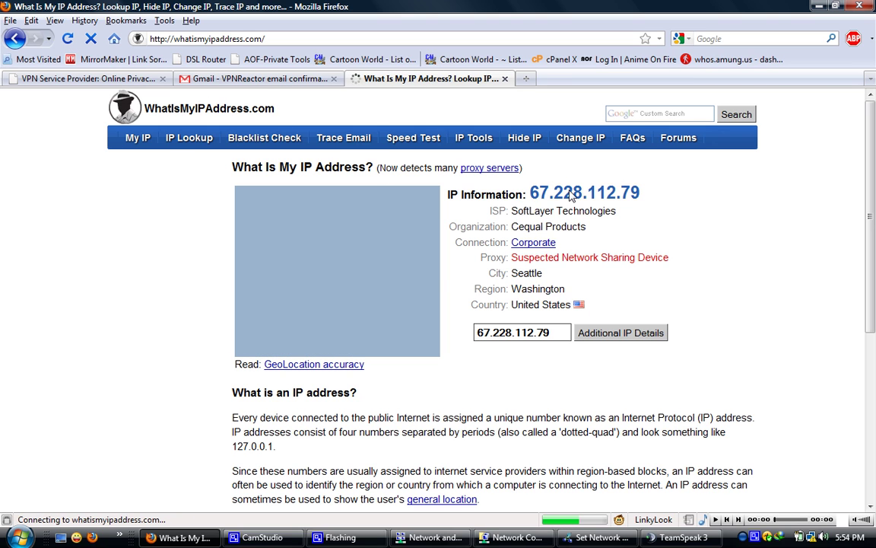
pyautogui.doubleClick(525, 306)
pyautogui.moveTo(560, 312); pyautogui.dragTo(572, 306)
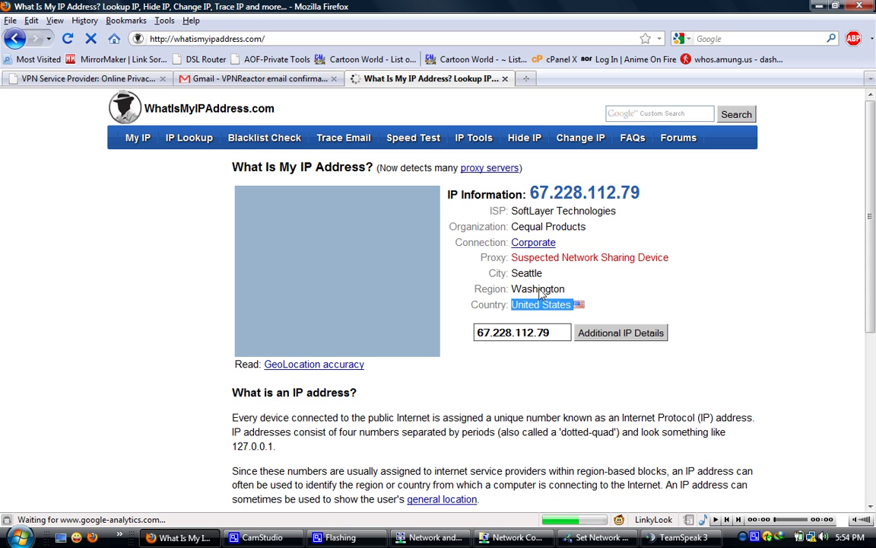
pyautogui.click(528, 289)
pyautogui.moveTo(528, 192); pyautogui.dragTo(646, 195)
pyautogui.click(645, 215)
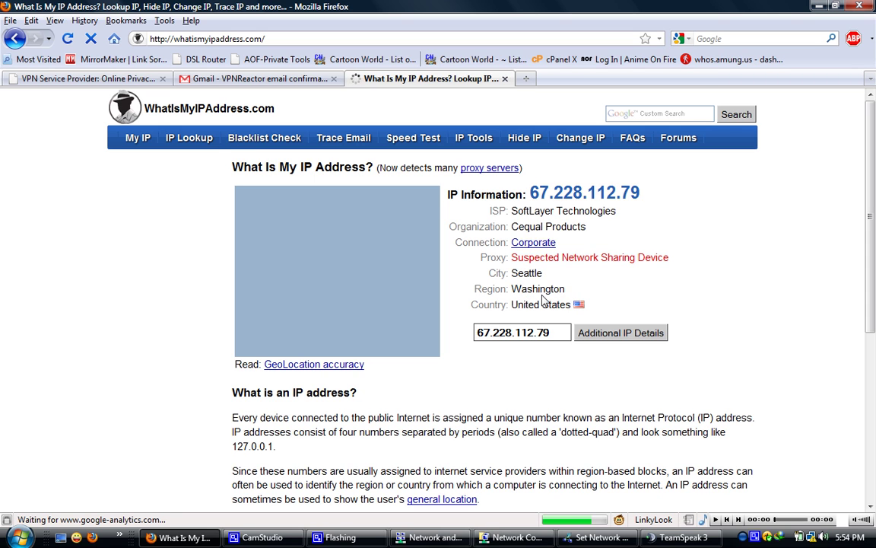
pyautogui.click(90, 43)
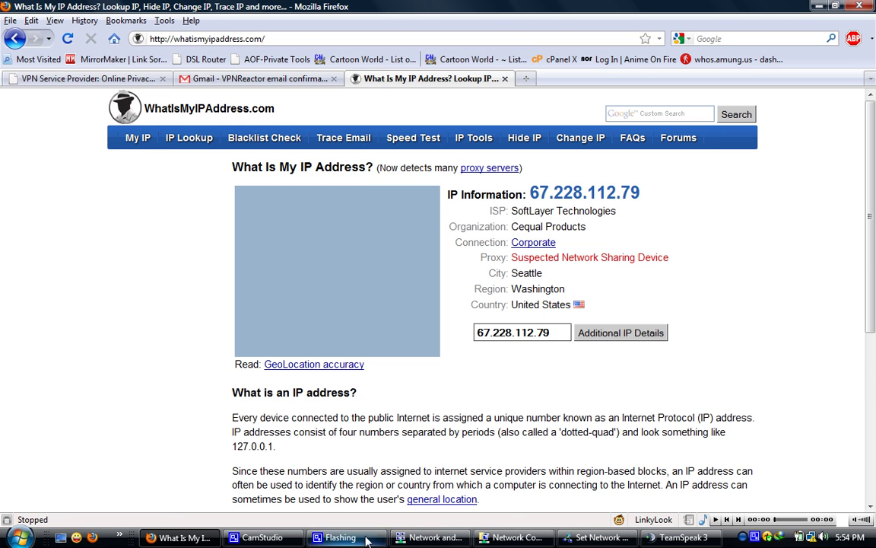
pyautogui.click(263, 537)
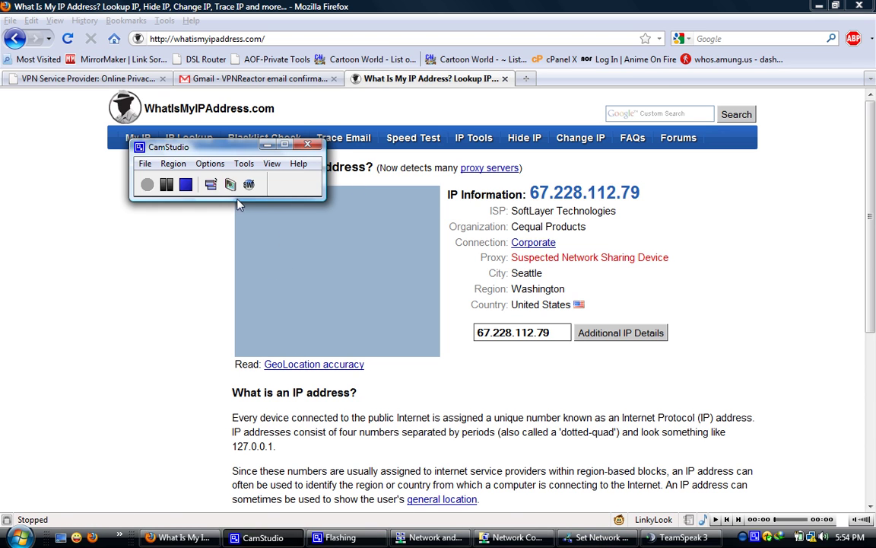